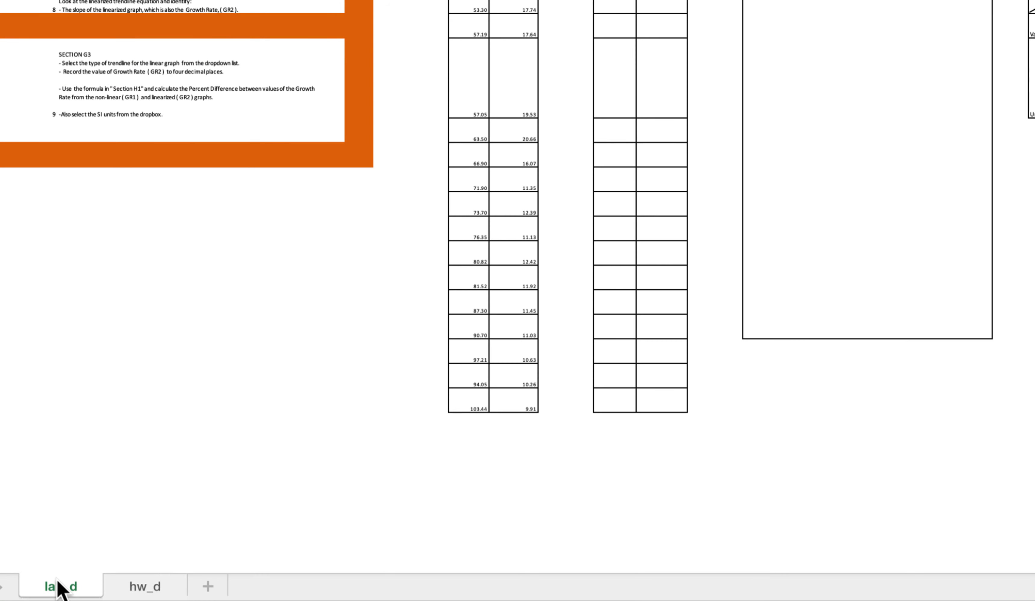
Open the hw_d sheet and bring the Extension vs Load instructions and Table 2.3 into view.
{"action": "left_click", "coordinate": [148, 589]}
{"action": "left_click", "coordinate": [82, 587]}
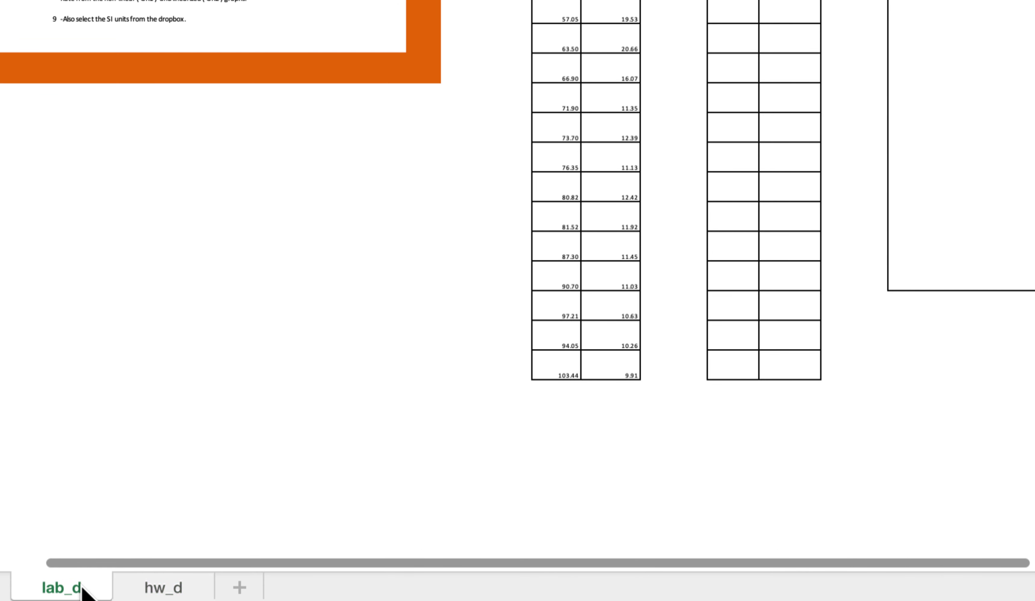
{"action": "left_click", "coordinate": [145, 587]}
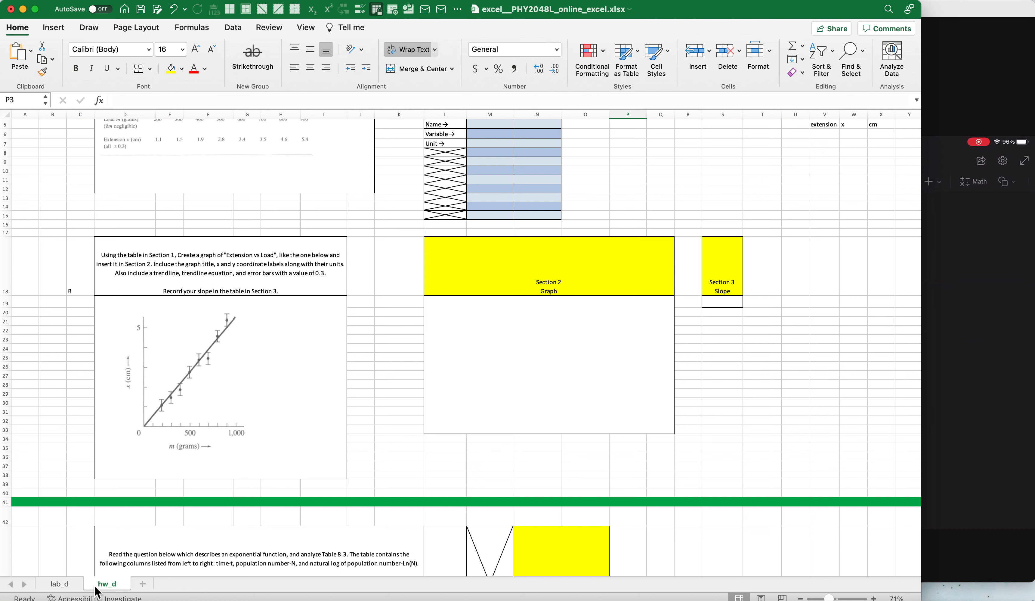
{"action": "scroll", "coordinate": [144, 495], "scroll_direction": "up", "scroll_amount": 4}
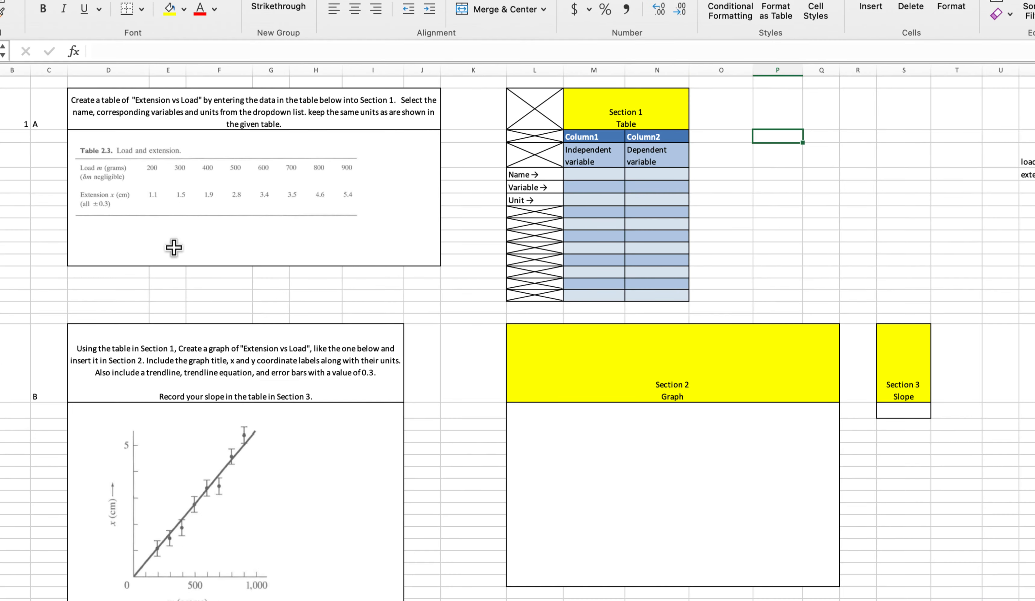
{"action": "scroll", "coordinate": [174, 248], "scroll_direction": "up", "scroll_amount": 10}
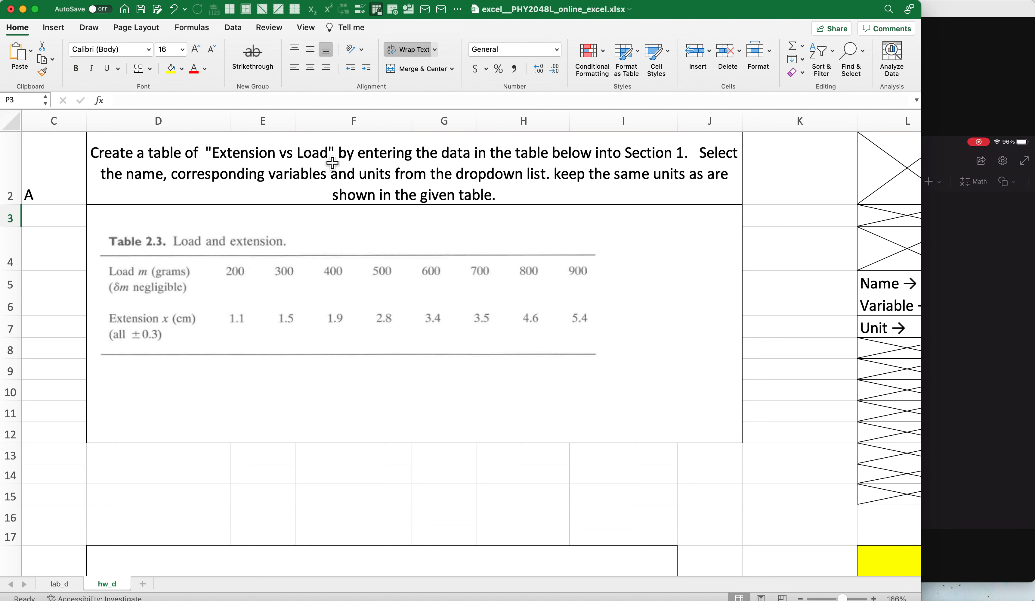
Compare the Extension vs Load instructions and Table 2.3 with the dependent and independent axis sketch in the Zoom meeting window.
{"action": "scroll", "coordinate": [404, 190], "scroll_direction": "down", "scroll_amount": 5}
{"action": "left_click", "coordinate": [970, 284]}
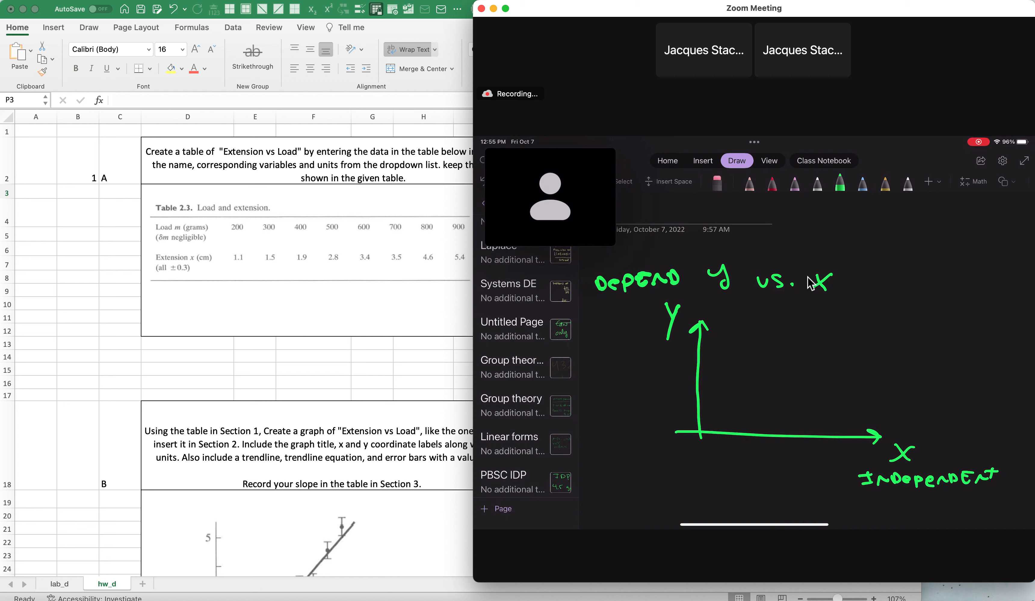
{"action": "left_click", "coordinate": [226, 231]}
{"action": "scroll", "coordinate": [226, 232], "scroll_direction": "up", "scroll_amount": 5}
{"action": "scroll", "coordinate": [226, 232], "scroll_direction": "up", "scroll_amount": 1}
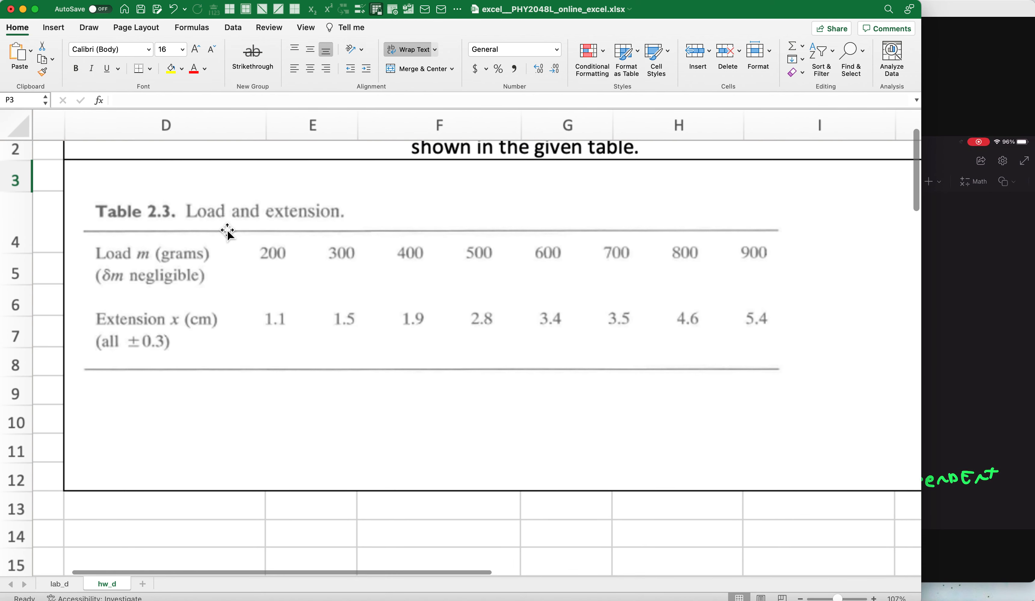
{"action": "scroll", "coordinate": [223, 239], "scroll_direction": "up", "scroll_amount": 3}
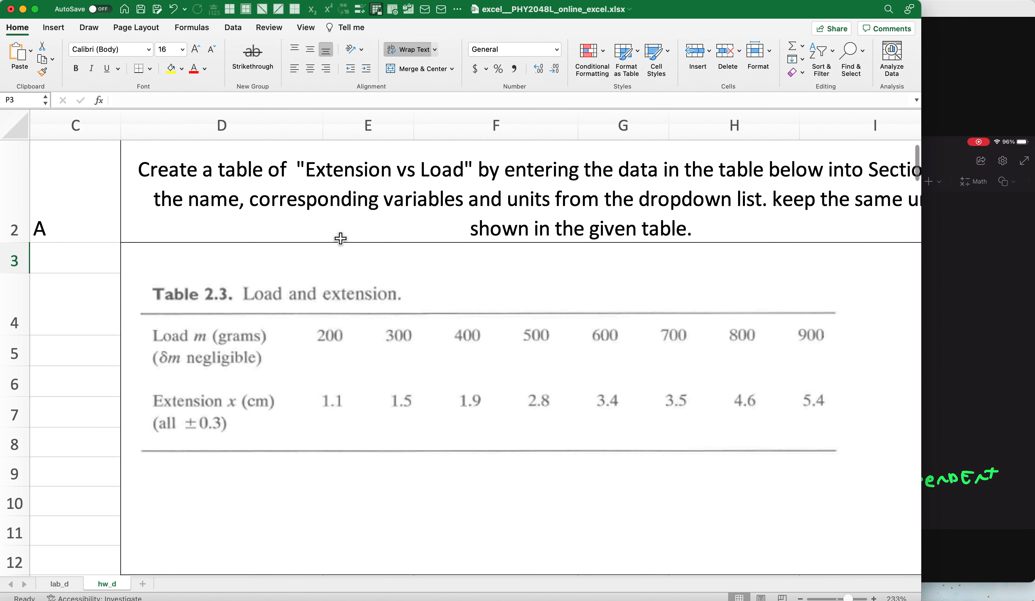
{"action": "scroll", "coordinate": [340, 236], "scroll_direction": "up", "scroll_amount": 1}
{"action": "scroll", "coordinate": [353, 232], "scroll_direction": "up", "scroll_amount": 1}
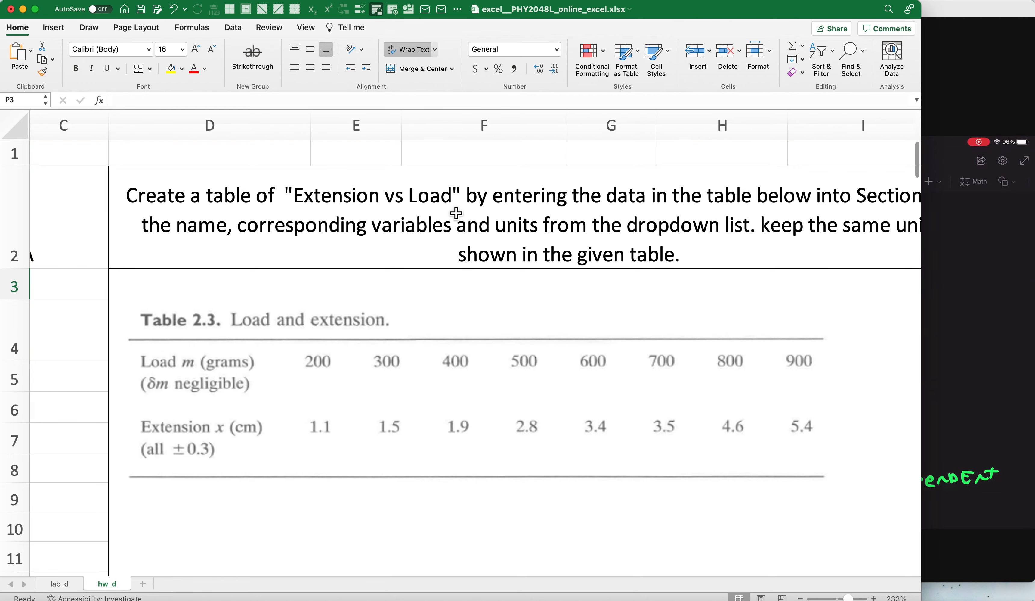
{"action": "scroll", "coordinate": [455, 214], "scroll_direction": "down", "scroll_amount": 1}
{"action": "scroll", "coordinate": [454, 217], "scroll_direction": "down", "scroll_amount": 2}
{"action": "scroll", "coordinate": [450, 222], "scroll_direction": "down", "scroll_amount": 2}
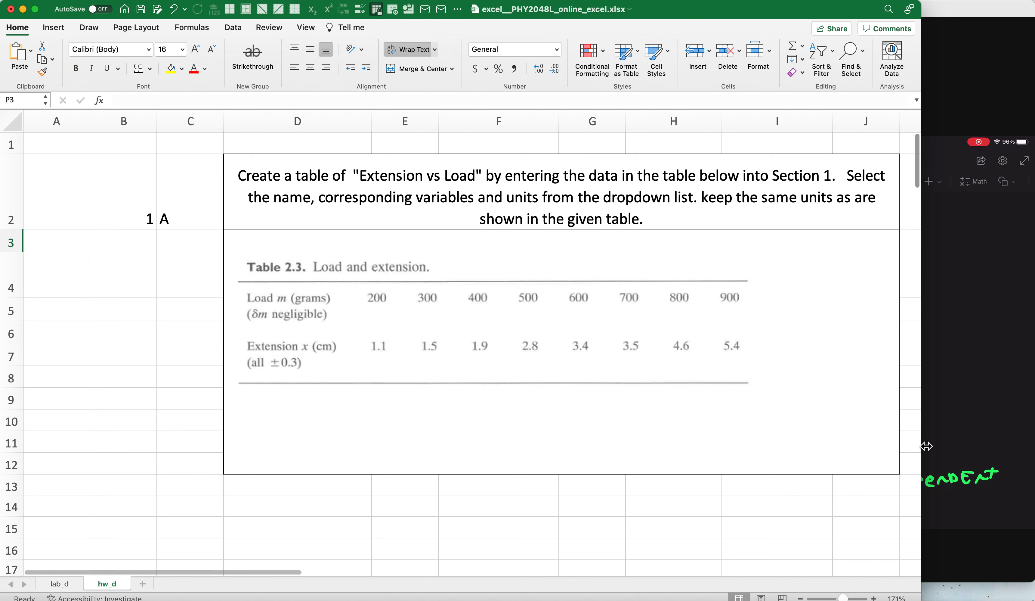
{"action": "left_click", "coordinate": [984, 342]}
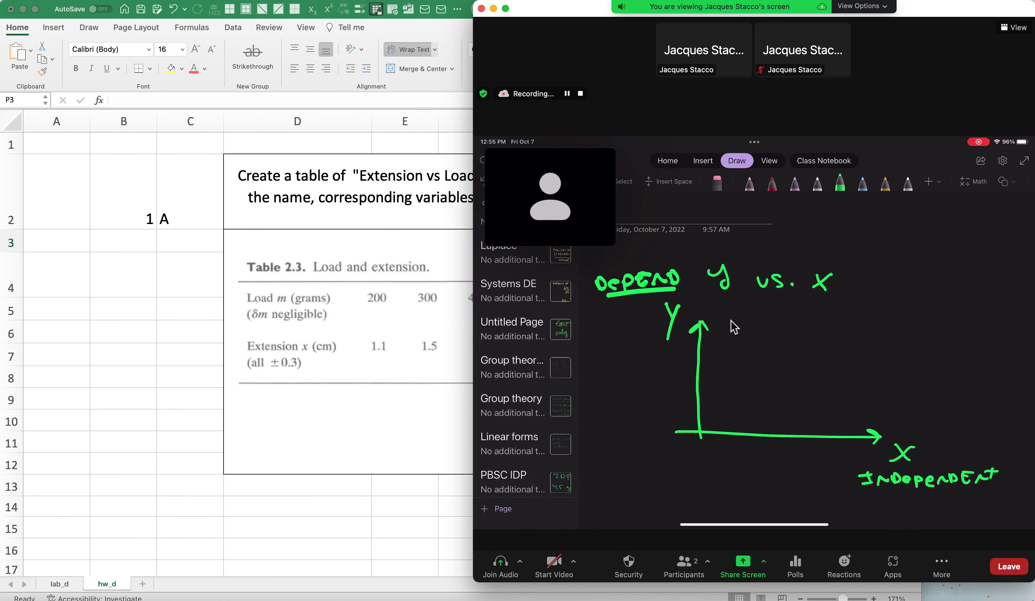
{"action": "left_click", "coordinate": [416, 322]}
{"action": "scroll", "coordinate": [417, 322], "scroll_direction": "down", "scroll_amount": 5}
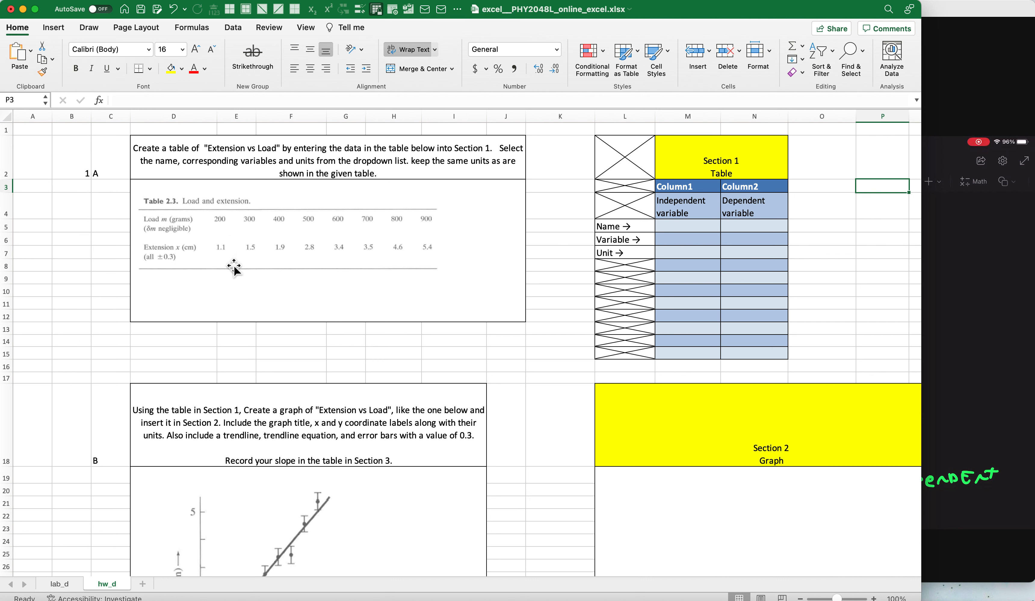
In the Section 1 table, set the independent variable's name to load and its variable to m.
{"action": "scroll", "coordinate": [310, 231], "scroll_direction": "up", "scroll_amount": 3}
{"action": "left_click", "coordinate": [760, 244]}
{"action": "left_click", "coordinate": [804, 245]}
{"action": "left_click", "coordinate": [735, 273]}
{"action": "left_click", "coordinate": [749, 259]}
{"action": "left_click", "coordinate": [804, 261]}
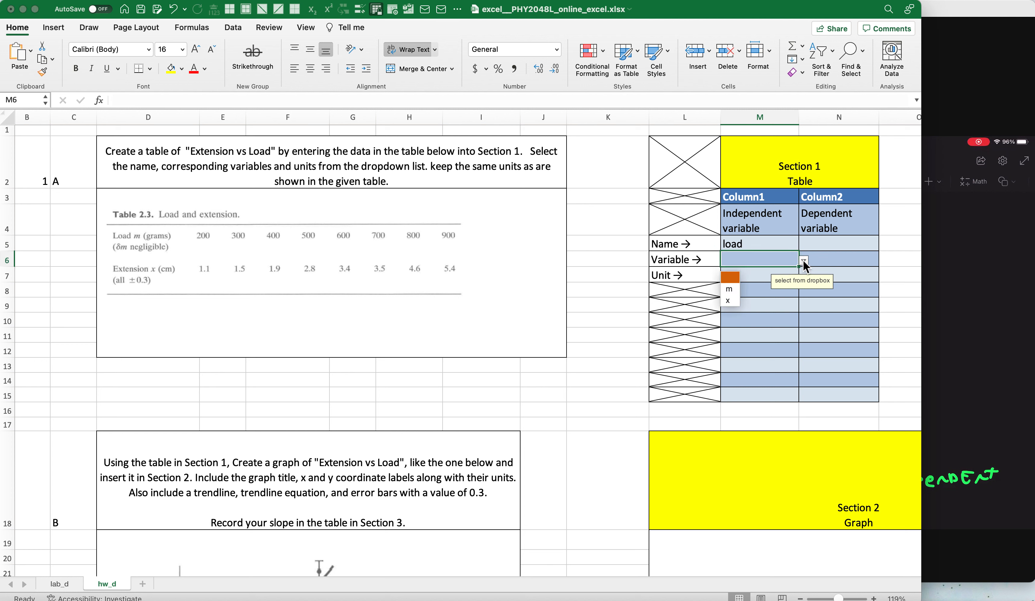
{"action": "left_click", "coordinate": [729, 288]}
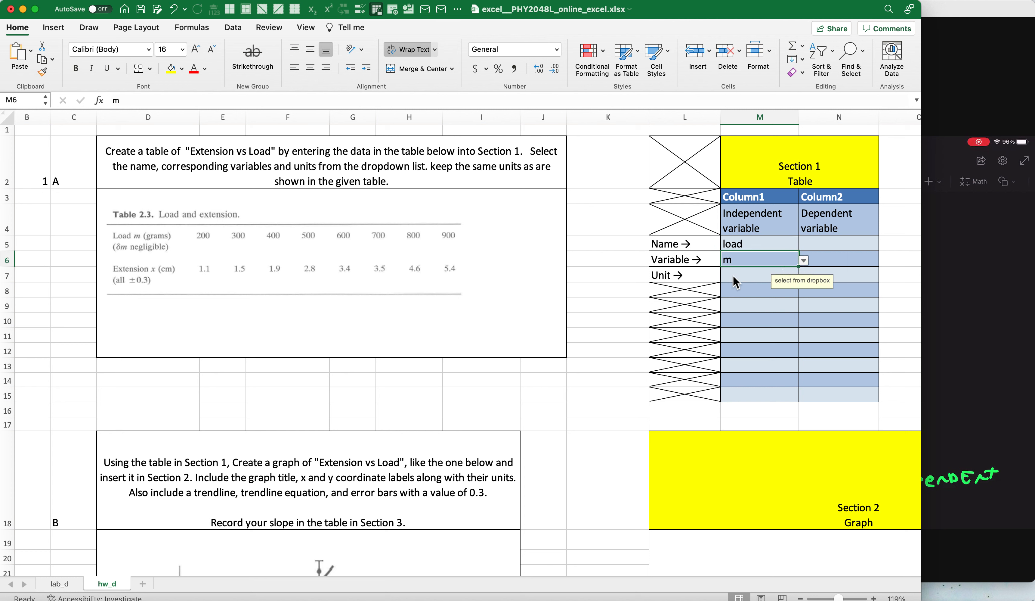
{"action": "left_click", "coordinate": [736, 275]}
{"action": "left_click", "coordinate": [805, 278]}
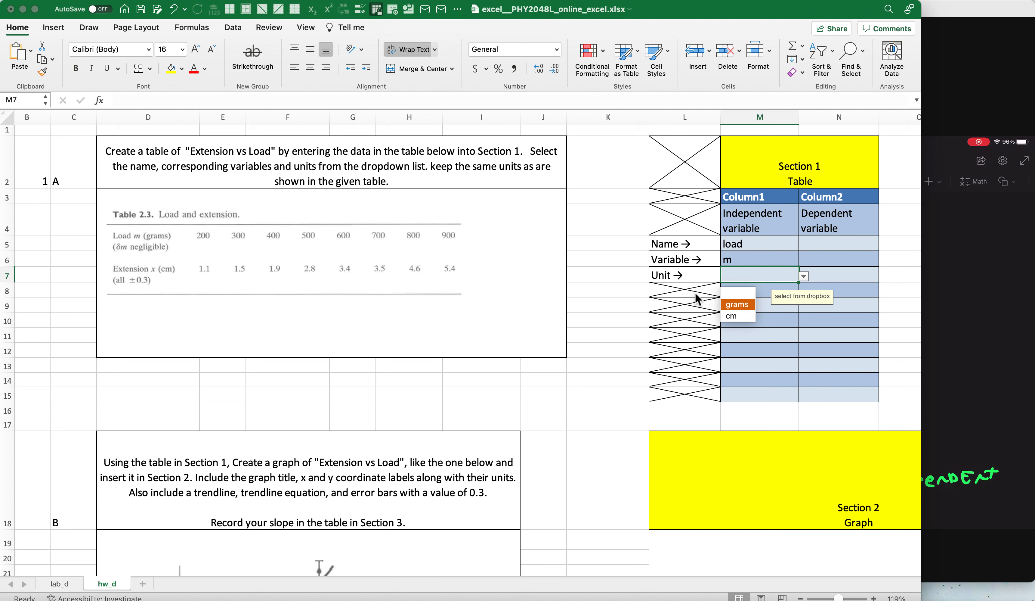
{"action": "left_click", "coordinate": [630, 278]}
{"action": "left_click", "coordinate": [737, 305]}
{"action": "left_click", "coordinate": [752, 293]}
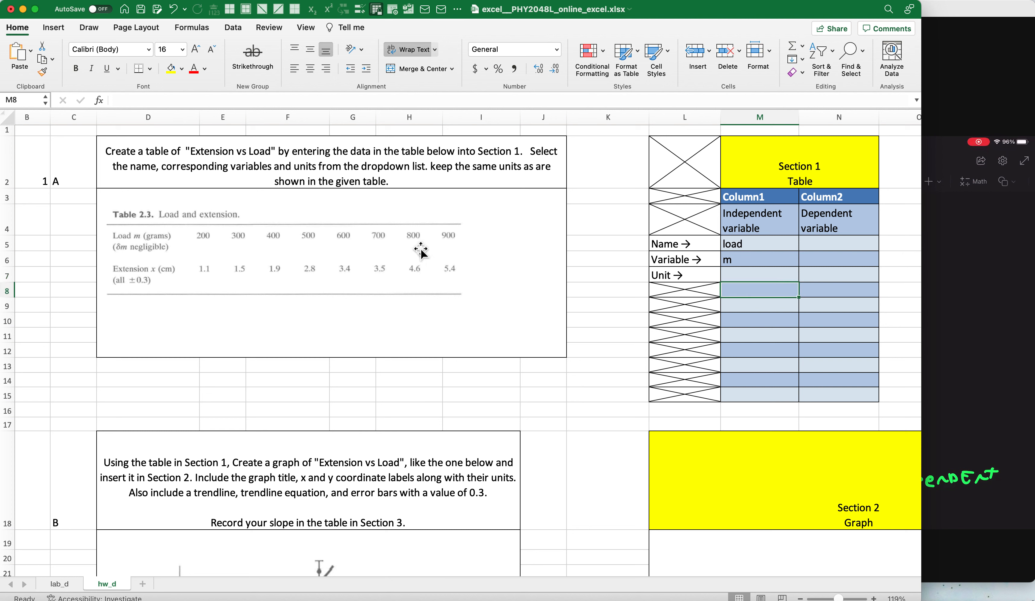
Enter the sample values 999 and 33 in cells M10 and M11 of the independent variable column.
{"action": "left_click", "coordinate": [776, 320]}
{"action": "type", "text": "999"}
{"action": "key", "text": "Return"}
{"action": "scroll", "coordinate": [760, 319], "scroll_direction": "down", "scroll_amount": 2}
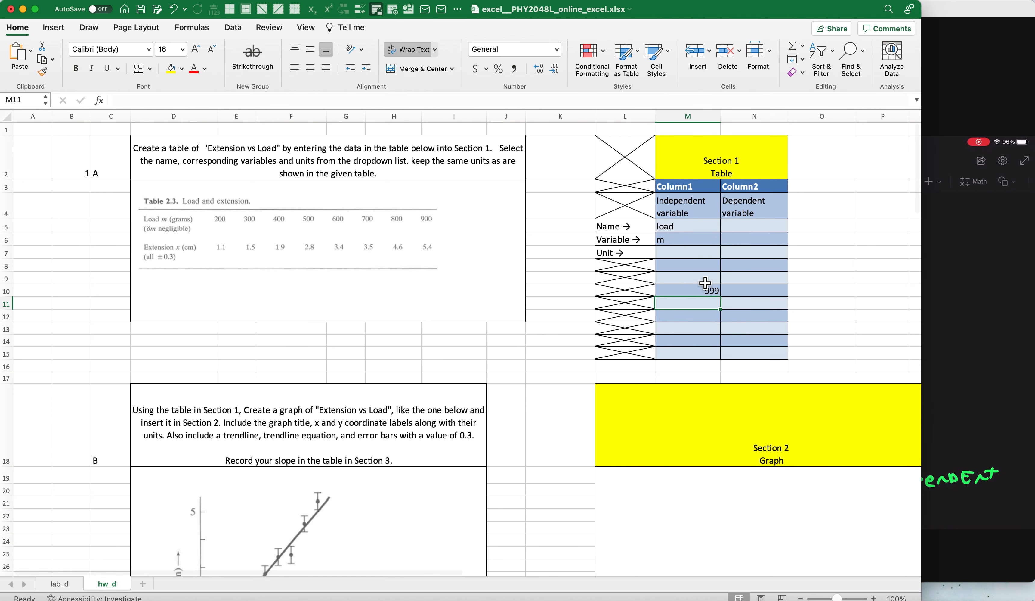
{"action": "scroll", "coordinate": [692, 317], "scroll_direction": "down", "scroll_amount": 5}
{"action": "scroll", "coordinate": [693, 316], "scroll_direction": "right", "scroll_amount": 1}
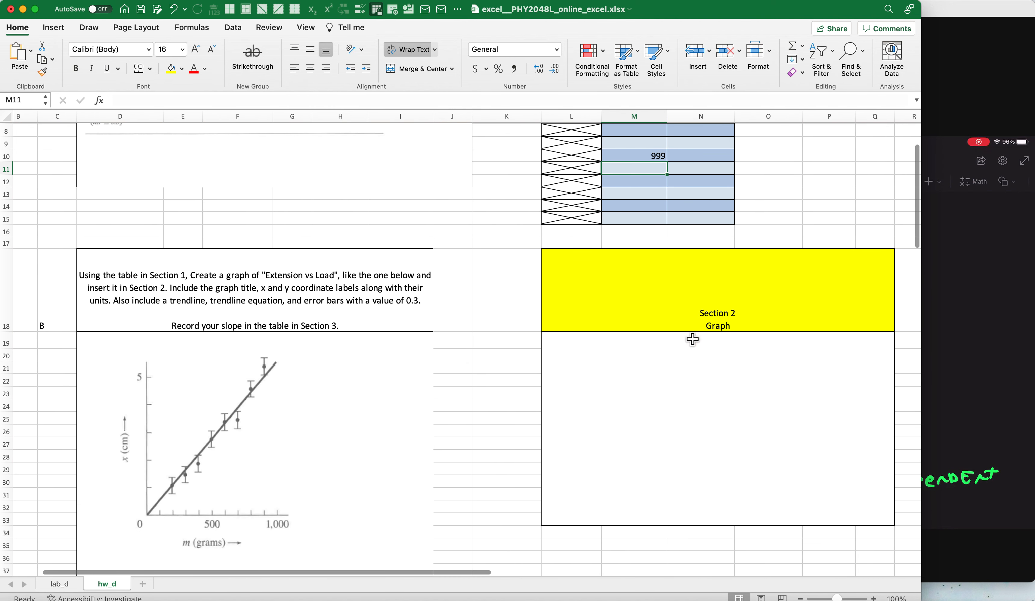
{"action": "left_click", "coordinate": [632, 389]}
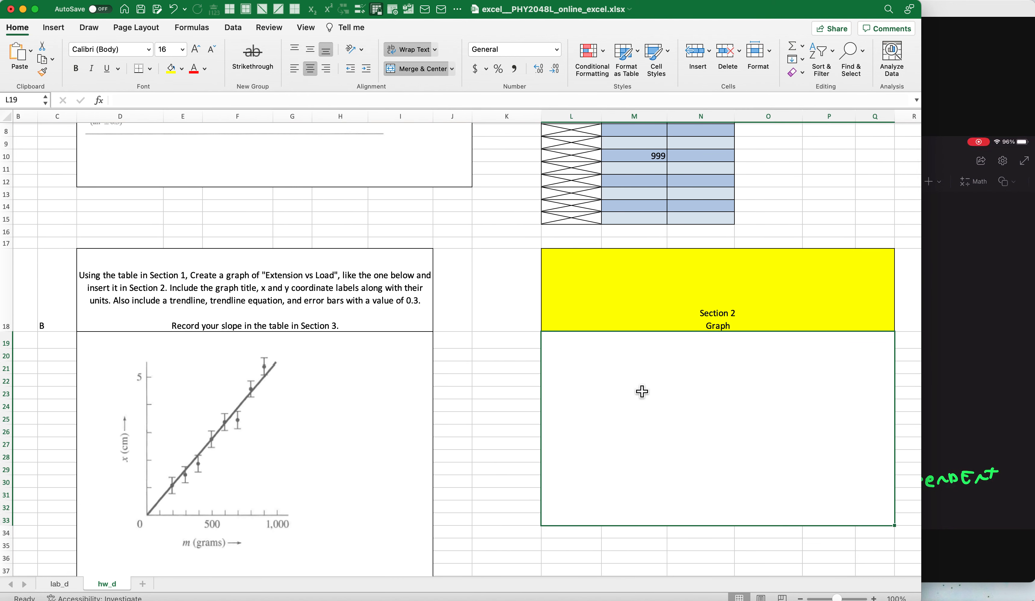
{"action": "left_click", "coordinate": [641, 171]}
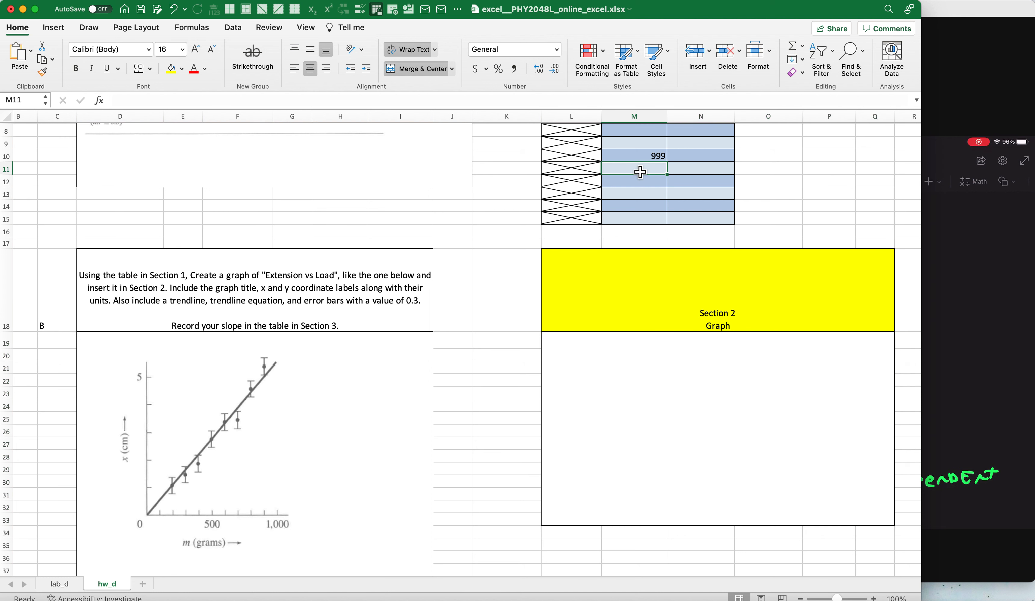
{"action": "type", "text": "33"}
Enter the sample values 667 and 99 in cells N10 and N11 of the dependent variable column.
{"action": "left_click", "coordinate": [696, 158]}
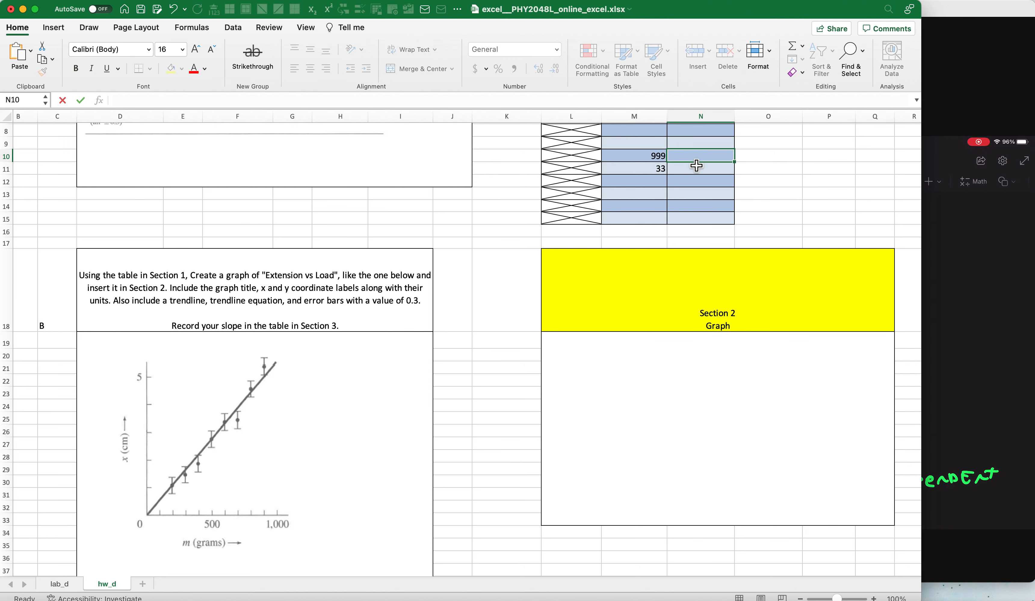
{"action": "type", "text": "66"}
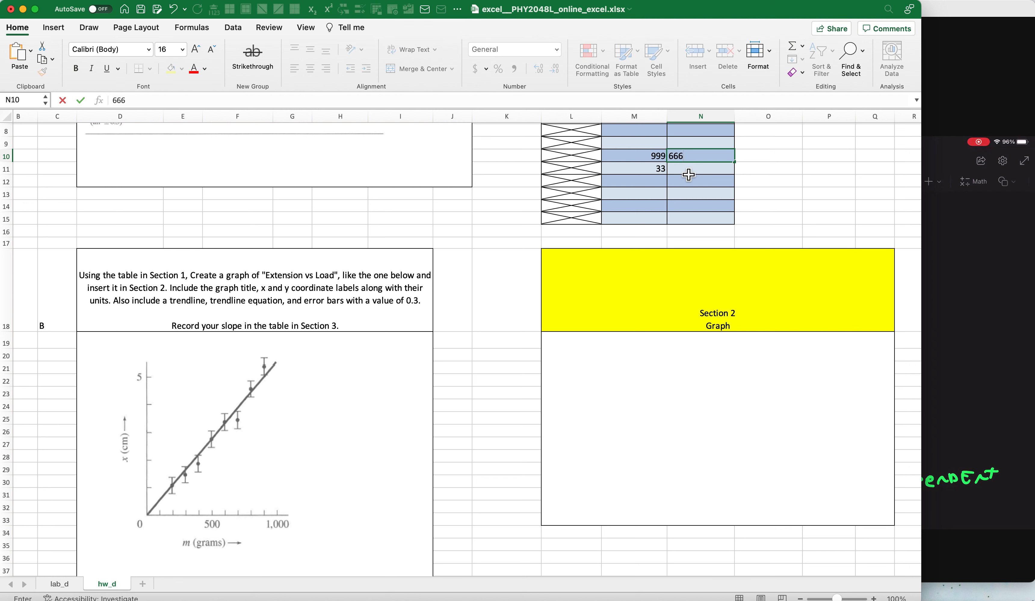
{"action": "type", "text": "7"}
{"action": "left_click", "coordinate": [688, 171]}
{"action": "type", "text": "99"}
{"action": "key", "text": "Return"}
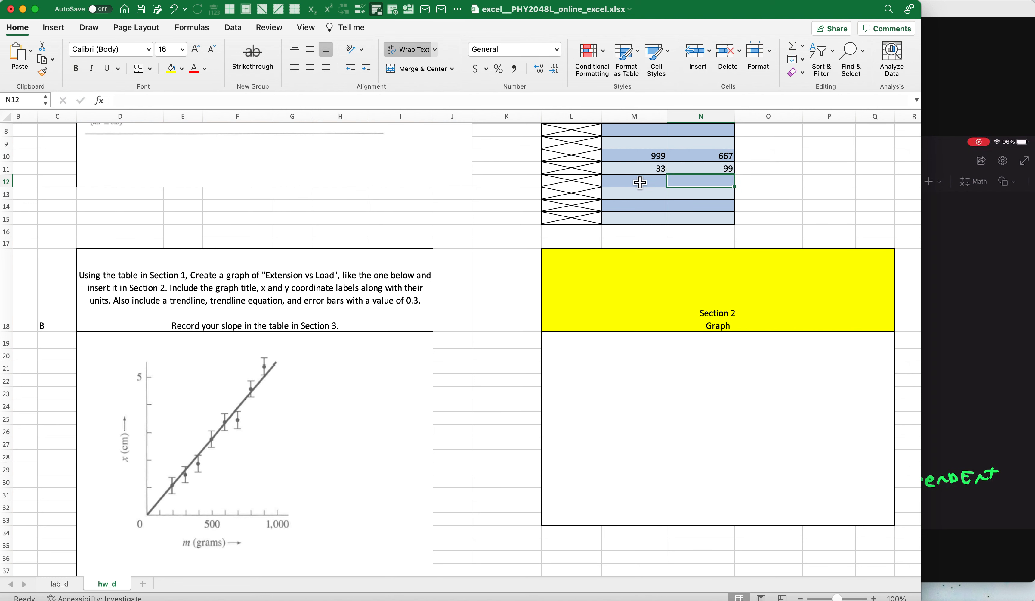
Insert a scatter chart of the sample data in M10:N11 and place it in the Section 2 graph area.
{"action": "scroll", "coordinate": [604, 250], "scroll_direction": "down", "scroll_amount": 3}
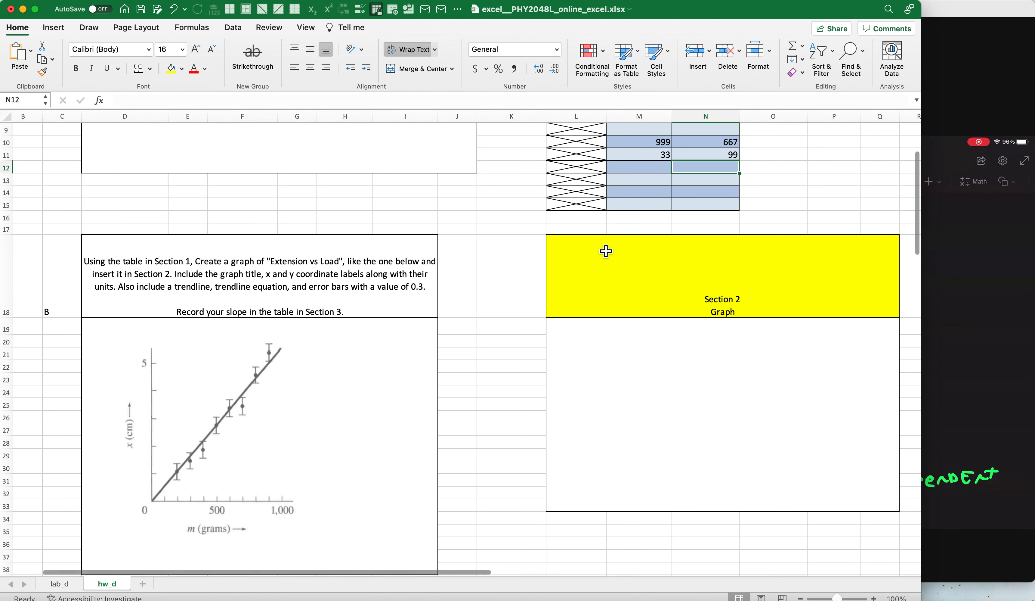
{"action": "scroll", "coordinate": [606, 251], "scroll_direction": "down", "scroll_amount": 1}
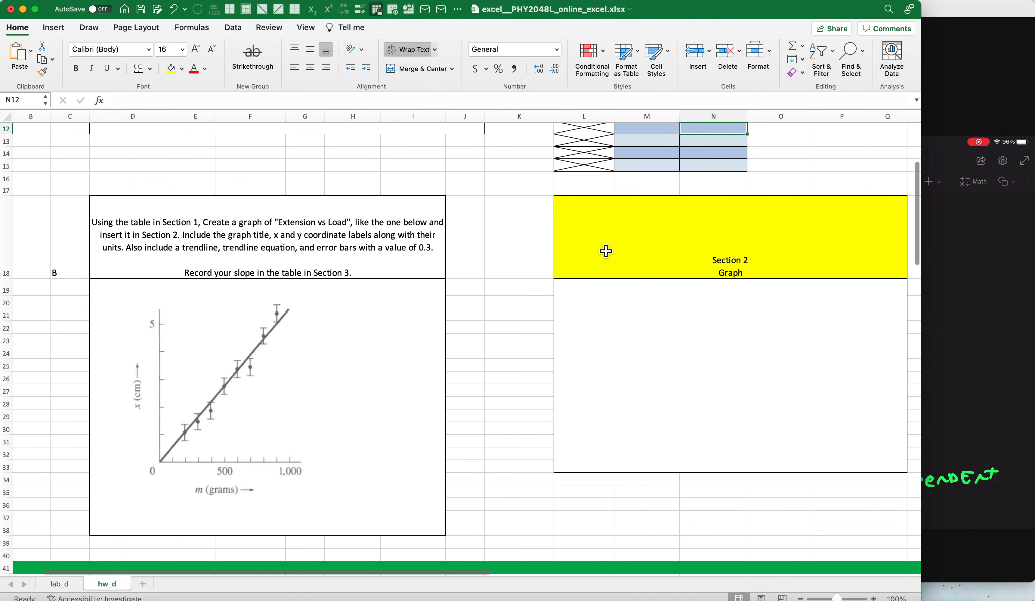
{"action": "scroll", "coordinate": [520, 284], "scroll_direction": "up", "scroll_amount": 4}
{"action": "left_click_drag", "start_coordinate": [647, 154], "coordinate": [714, 166]}
{"action": "left_click", "coordinate": [54, 27]}
{"action": "scroll", "coordinate": [520, 283], "scroll_direction": "down", "scroll_amount": 4}
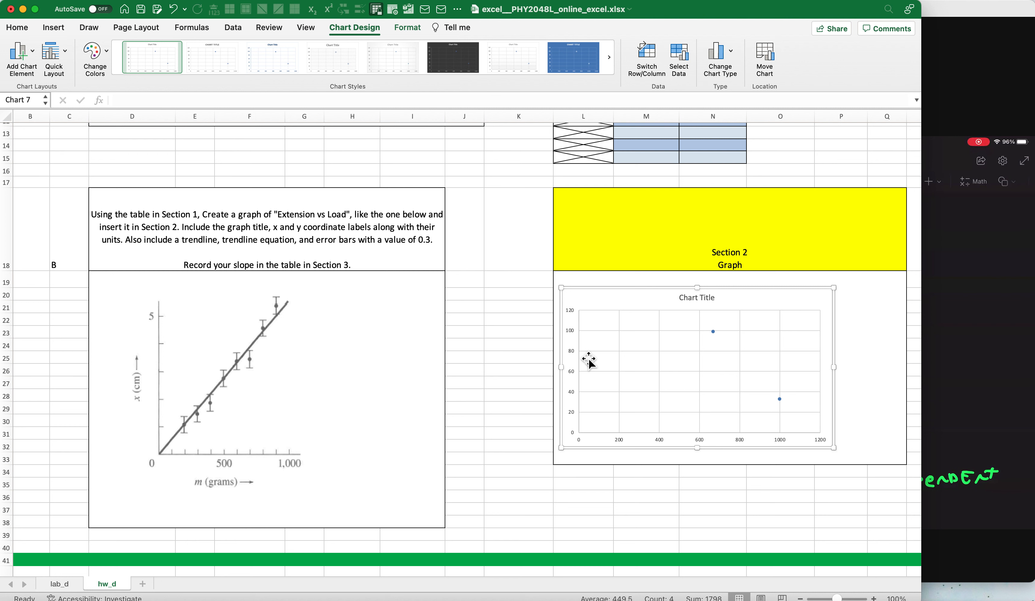